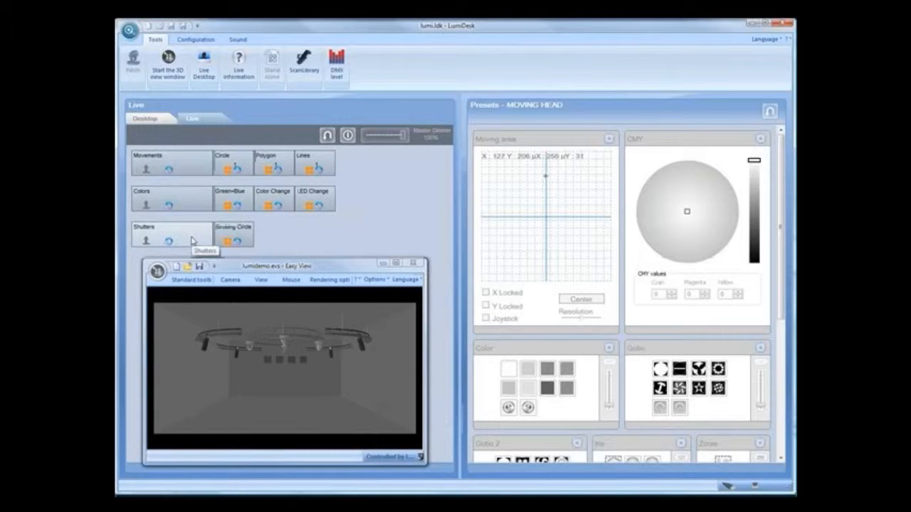
# Step: Toggle the Circle cue on and off, then start the Movements cue
pyautogui.click(229, 166)
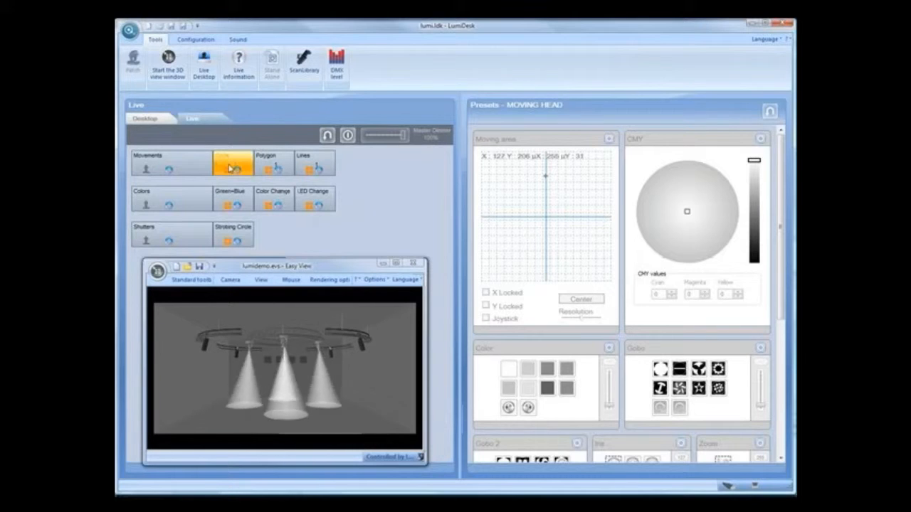
pyautogui.click(231, 168)
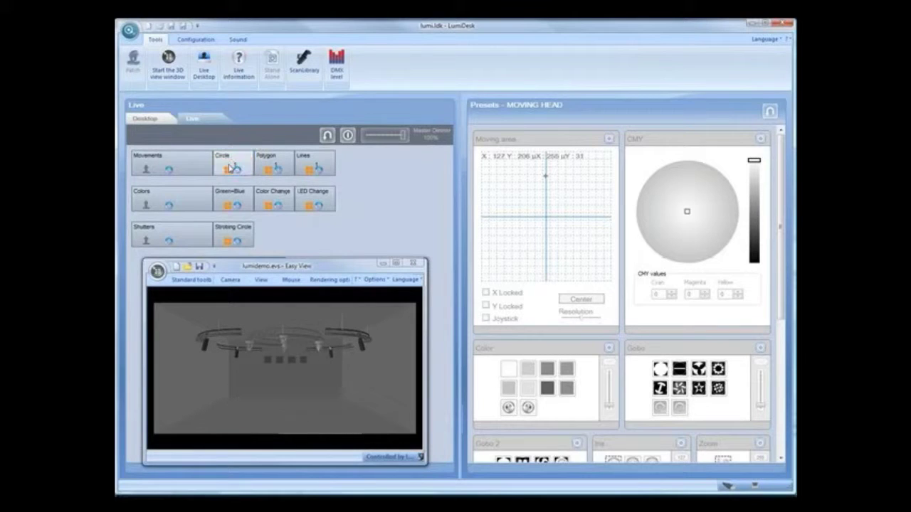
pyautogui.click(188, 166)
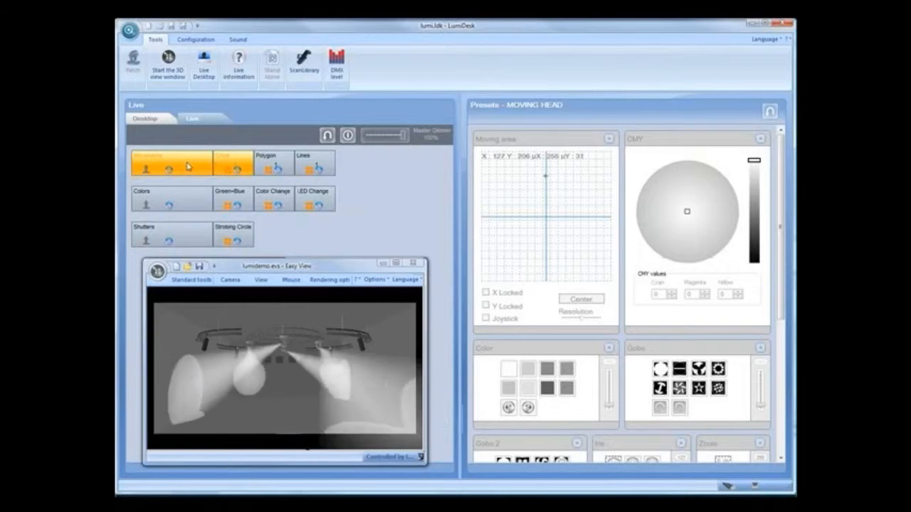
# Step: Raise the Circle cue's Number of loop(s) in Loop(s) options and confirm with OK
pyautogui.rightClick(226, 166)
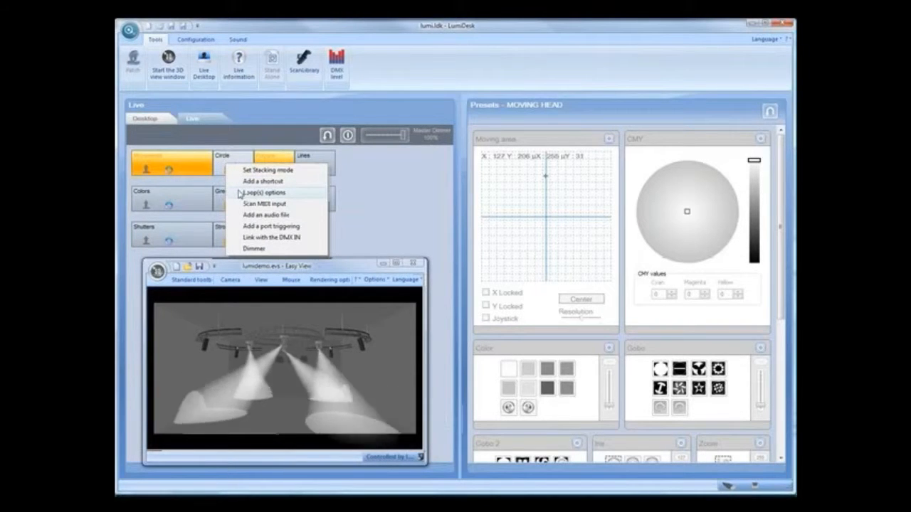
pyautogui.click(262, 192)
pyautogui.moveTo(462, 206); pyautogui.dragTo(416, 150)
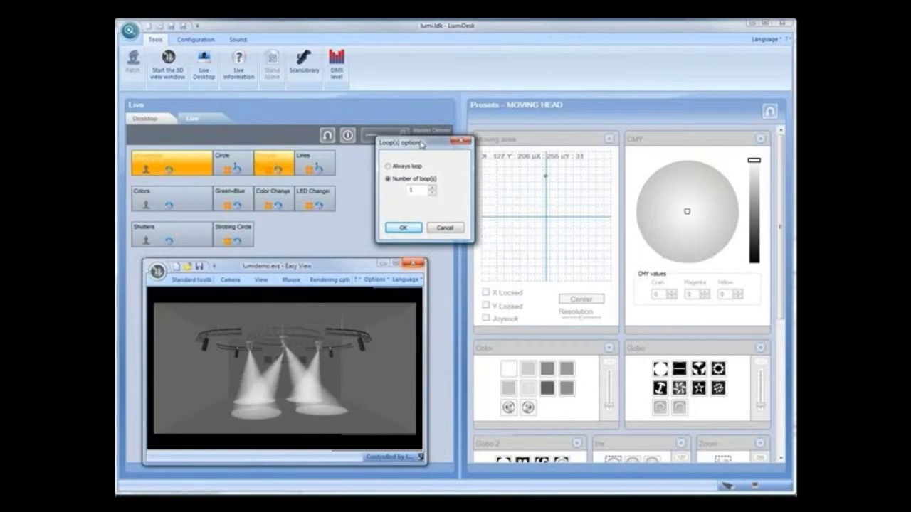
pyautogui.click(431, 188)
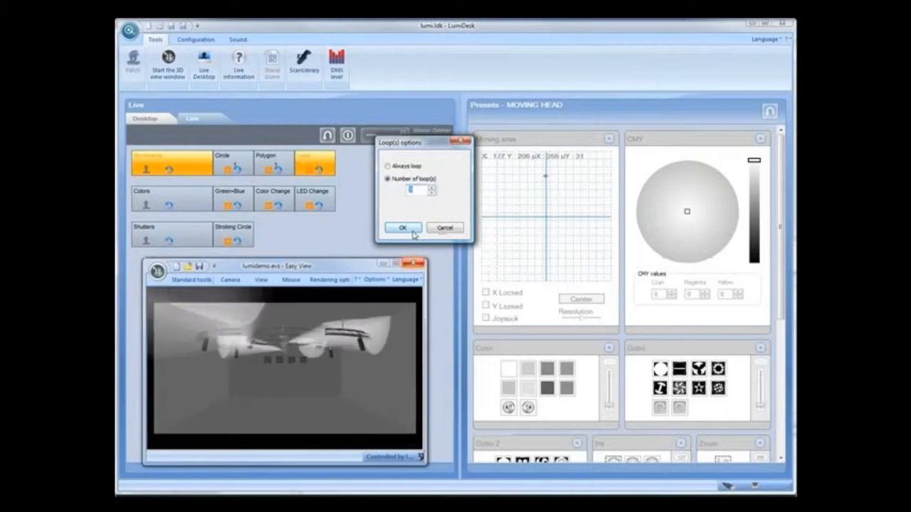
pyautogui.click(402, 228)
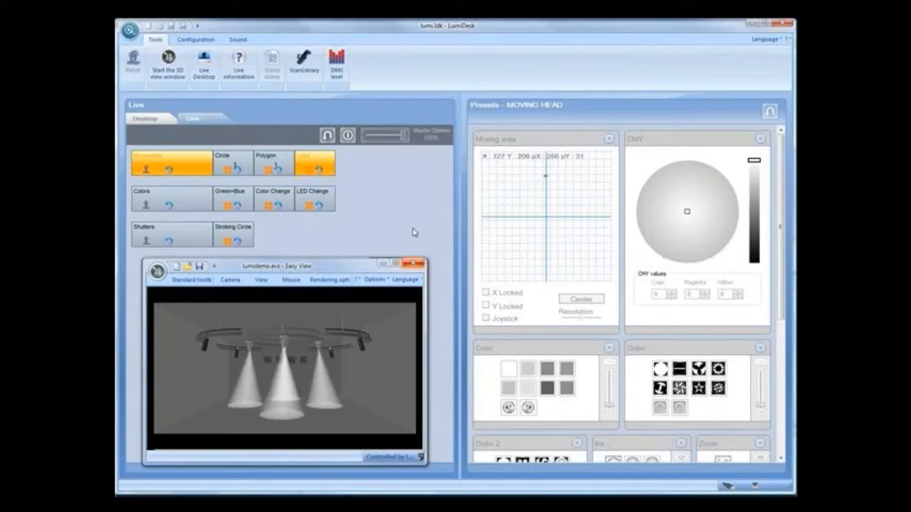
# Step: Assign the keyboard shortcut C to the Circle cue via Add a shortcut
pyautogui.rightClick(235, 169)
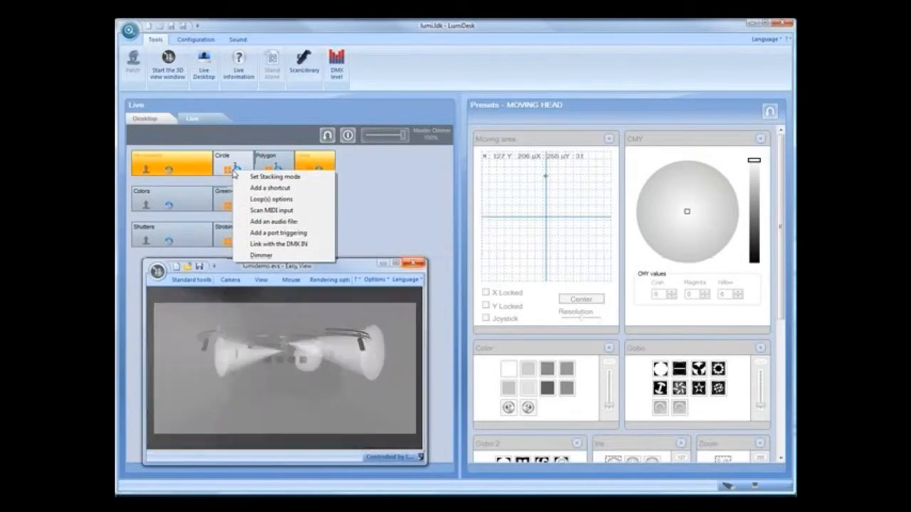
pyautogui.click(269, 187)
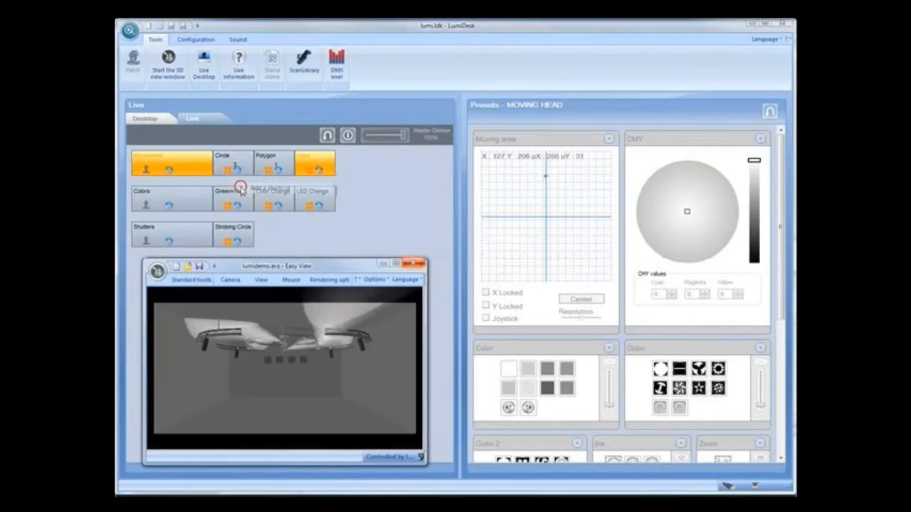
pyautogui.moveTo(491, 226); pyautogui.dragTo(446, 161)
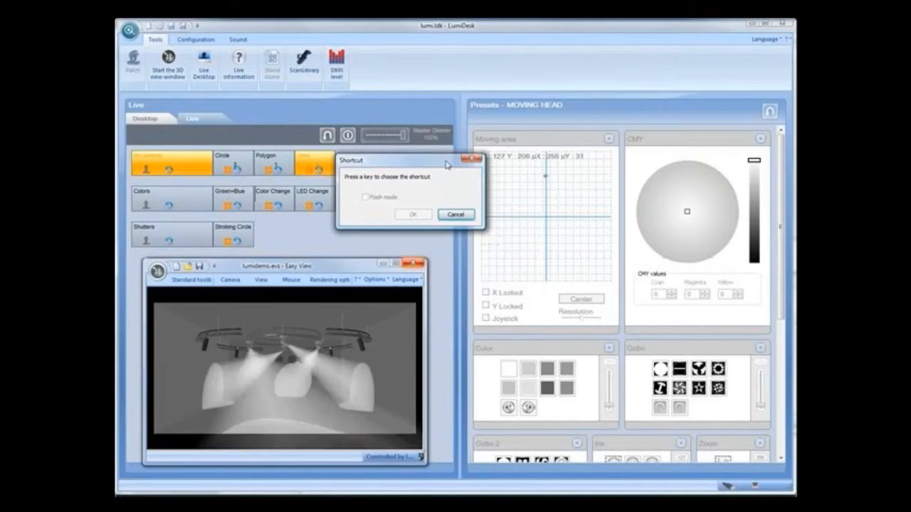
pyautogui.press('c')
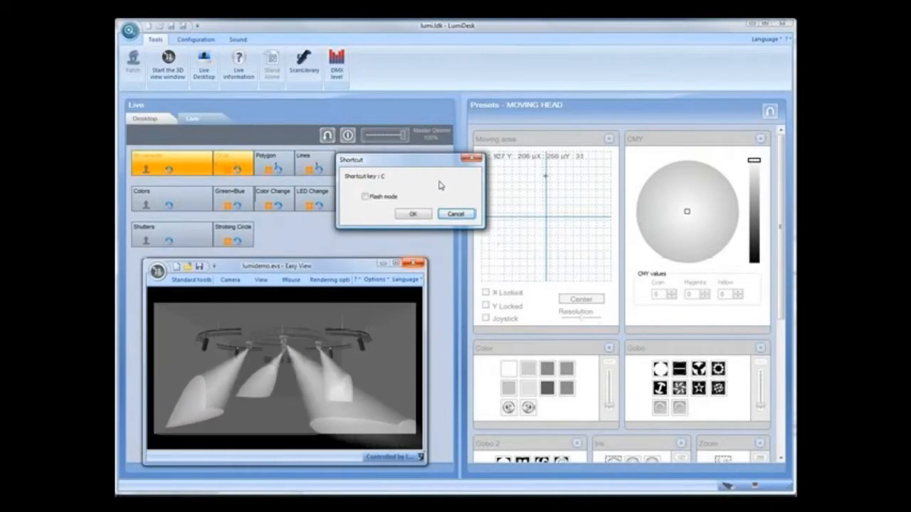
pyautogui.click(414, 214)
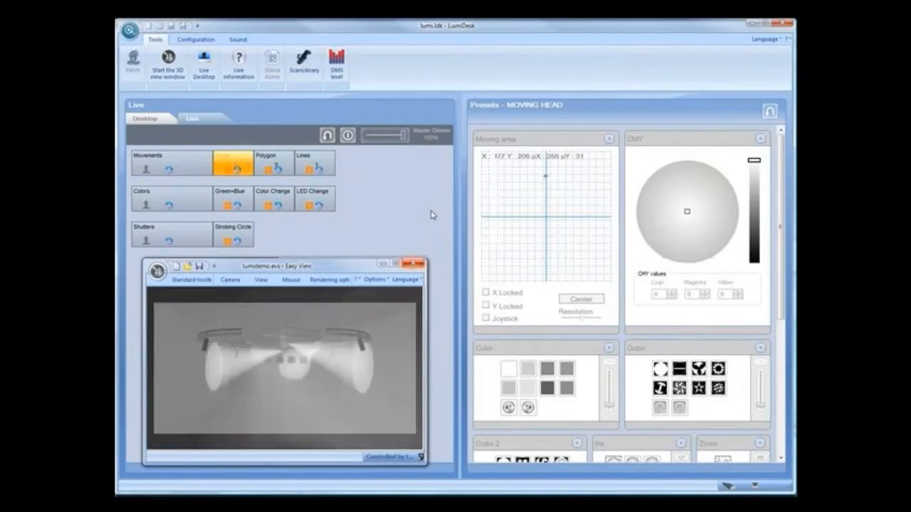
# Step: Toggle Circle twice with the C shortcut, then restart Movements and Circle
pyautogui.press('c')
pyautogui.press('c')
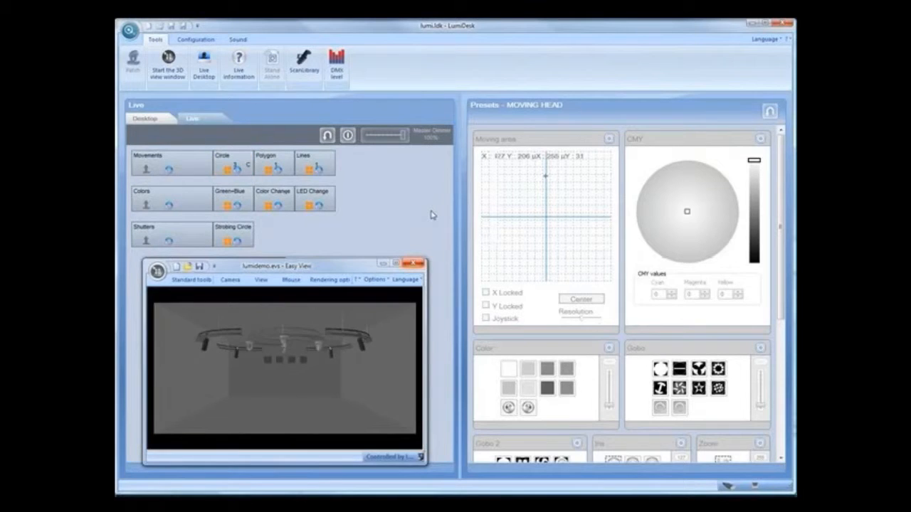
pyautogui.press('c')
pyautogui.press('c')
pyautogui.click(171, 164)
pyautogui.click(232, 163)
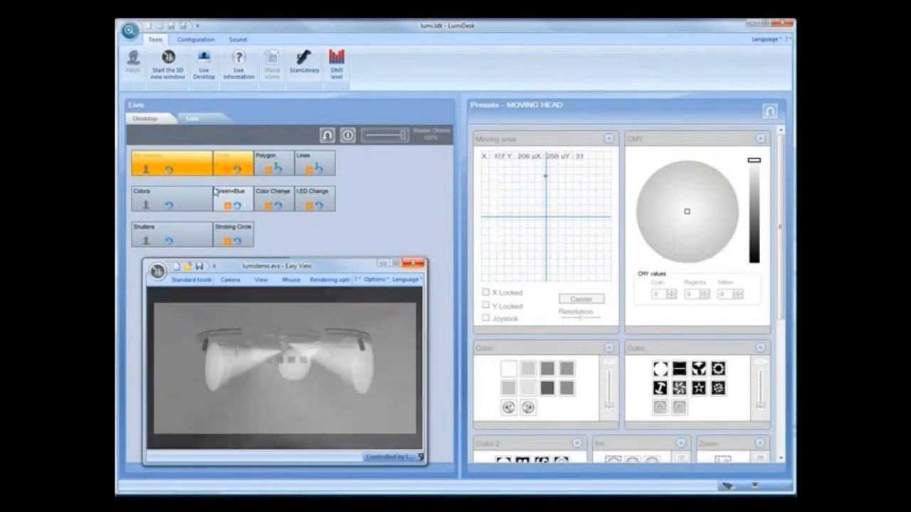
# Step: Link the My Lumidesk Romance MP3 to the Green+Blue cue and play it
pyautogui.rightClick(219, 195)
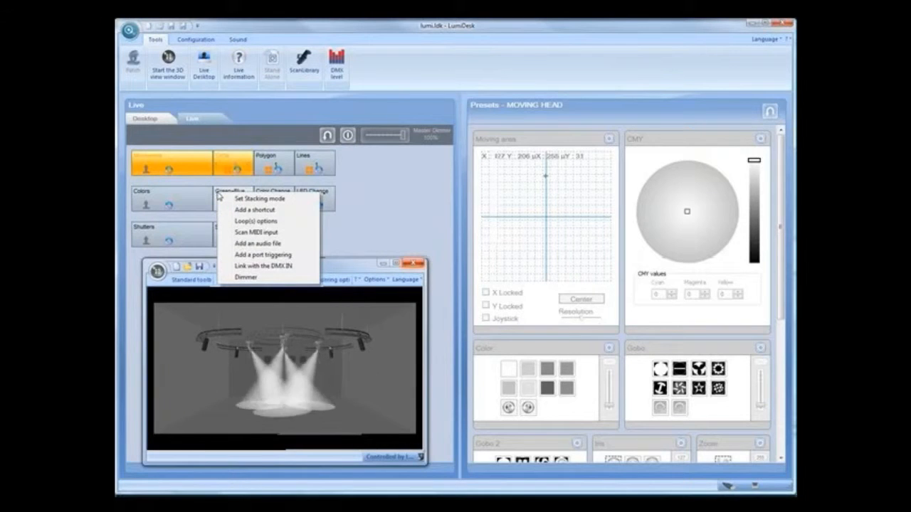
pyautogui.click(257, 244)
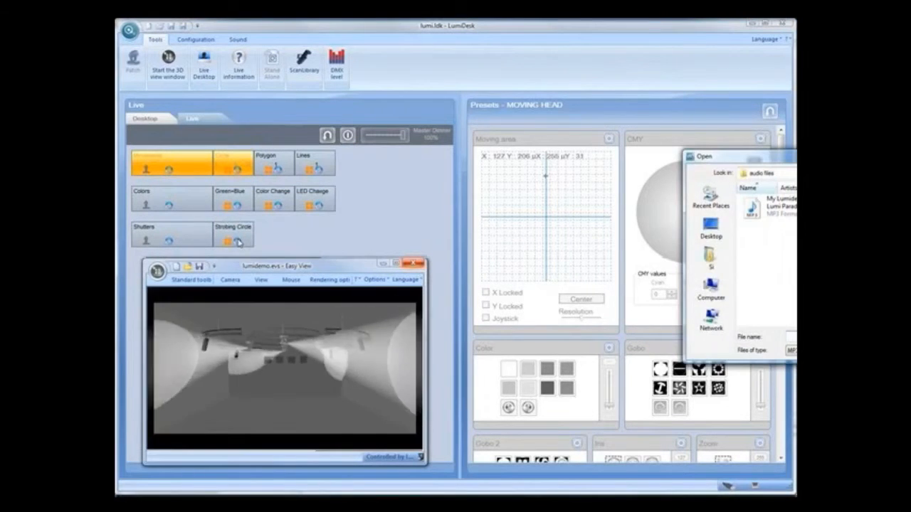
pyautogui.moveTo(753, 163); pyautogui.dragTo(475, 26)
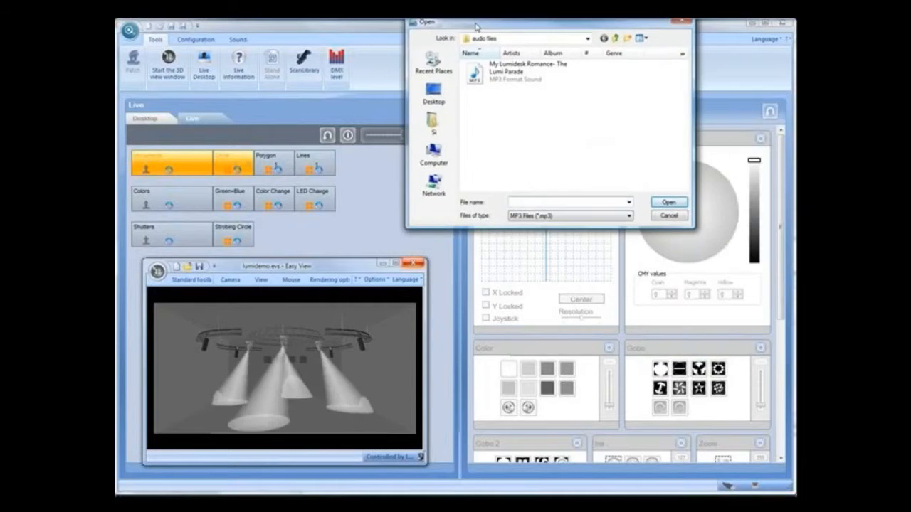
pyautogui.click(526, 71)
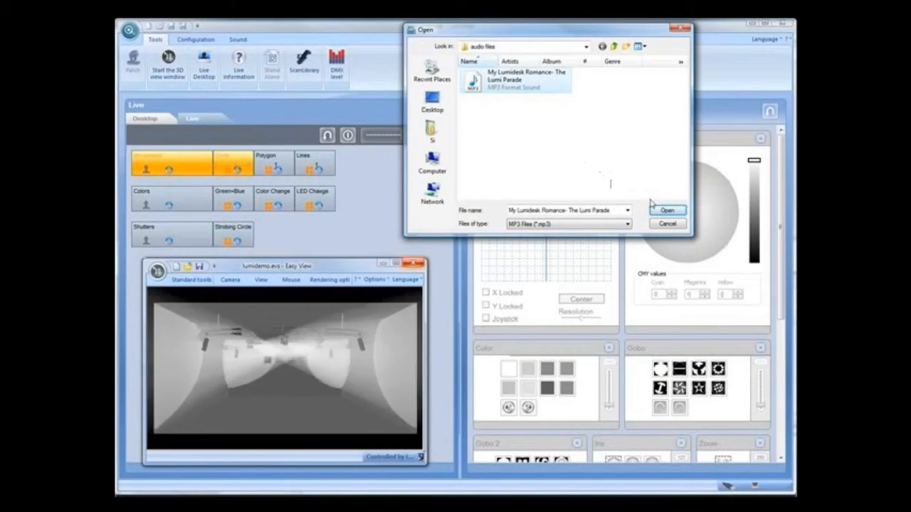
pyautogui.click(666, 210)
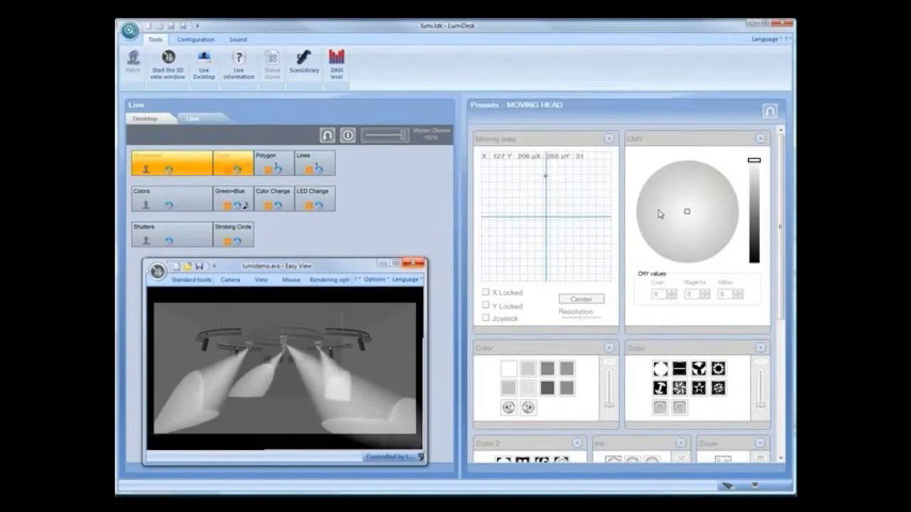
pyautogui.click(234, 207)
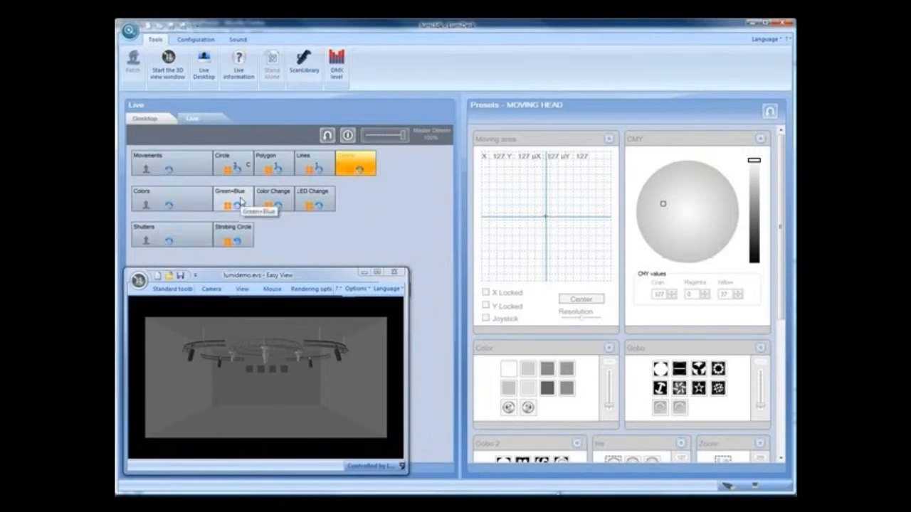
# Step: Switch back and forth between Green+Blue and LED Change, ending on LED Change
pyautogui.click(240, 201)
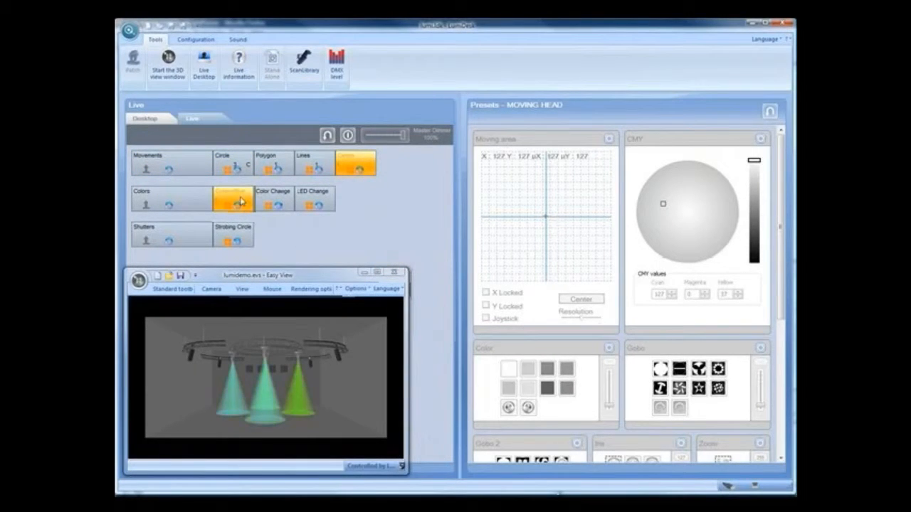
pyautogui.click(317, 204)
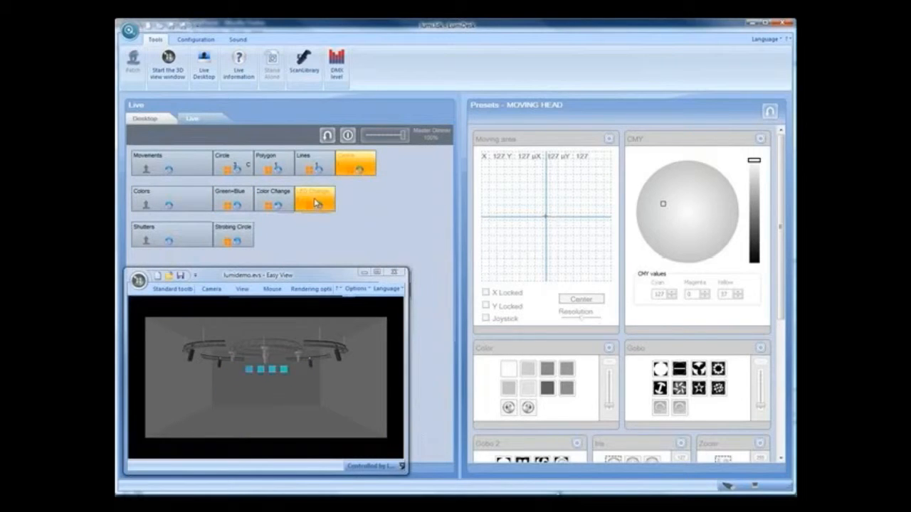
pyautogui.click(234, 200)
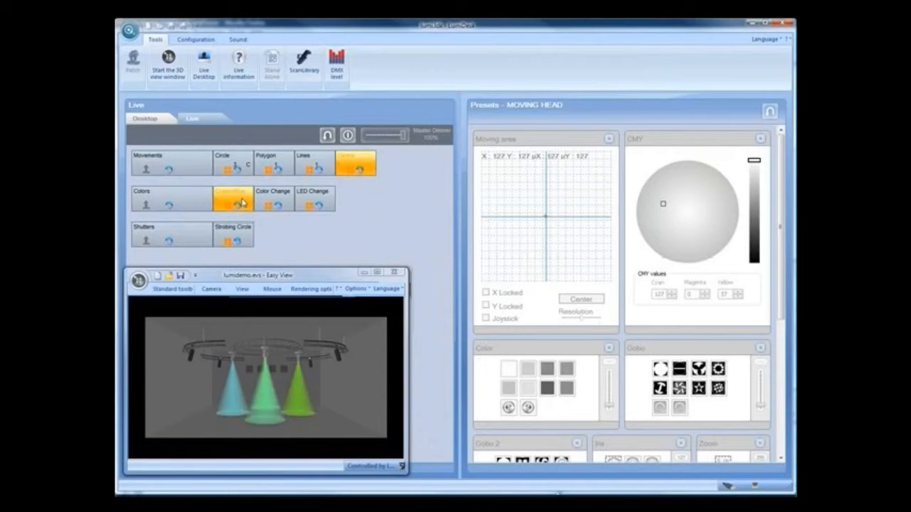
pyautogui.click(272, 201)
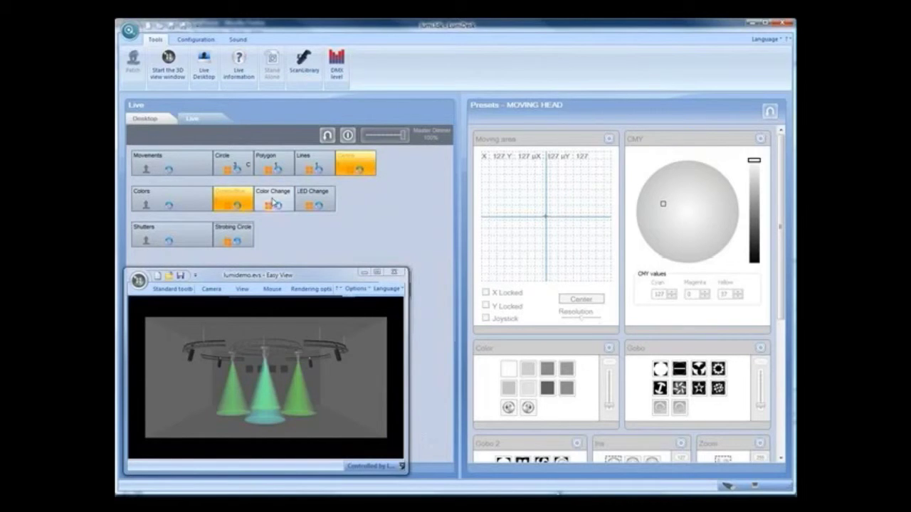
pyautogui.click(312, 203)
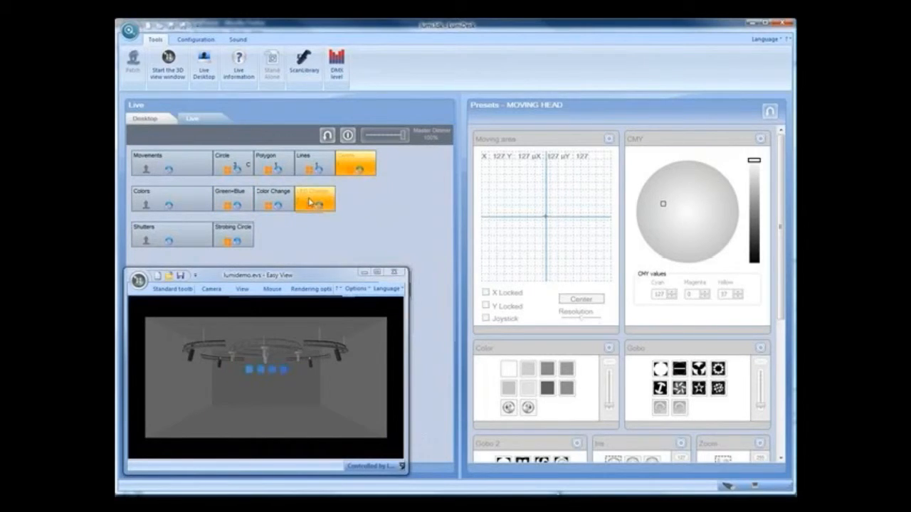
# Step: Set LED Change to Stacking mode, layer Green+Blue on it, and toggle LED Change to test
pyautogui.rightClick(311, 202)
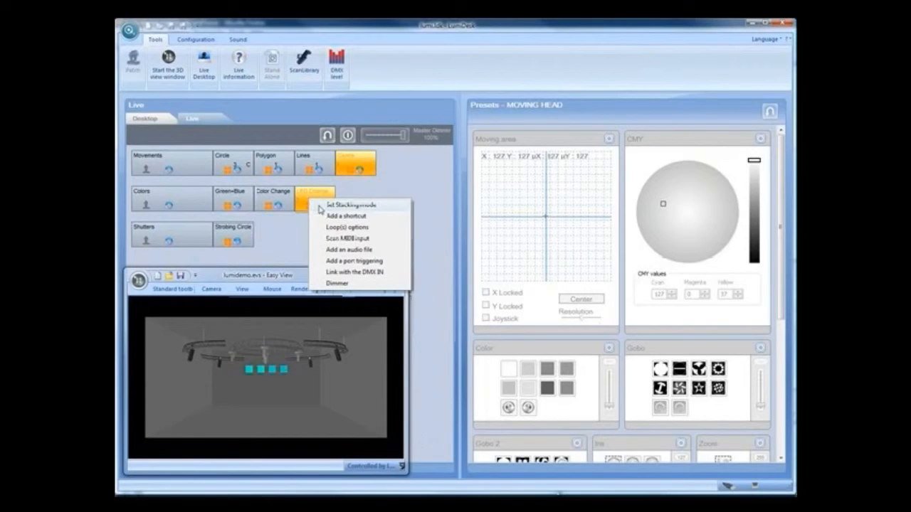
pyautogui.click(348, 205)
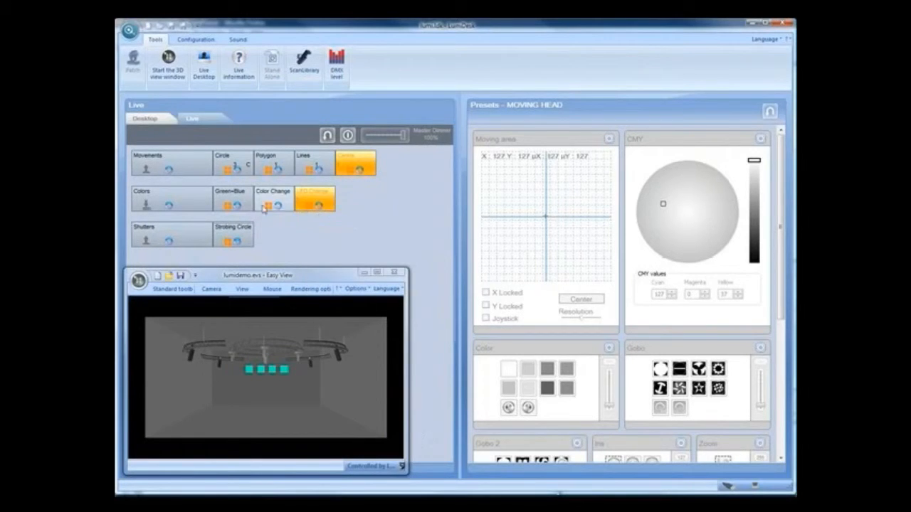
pyautogui.click(235, 202)
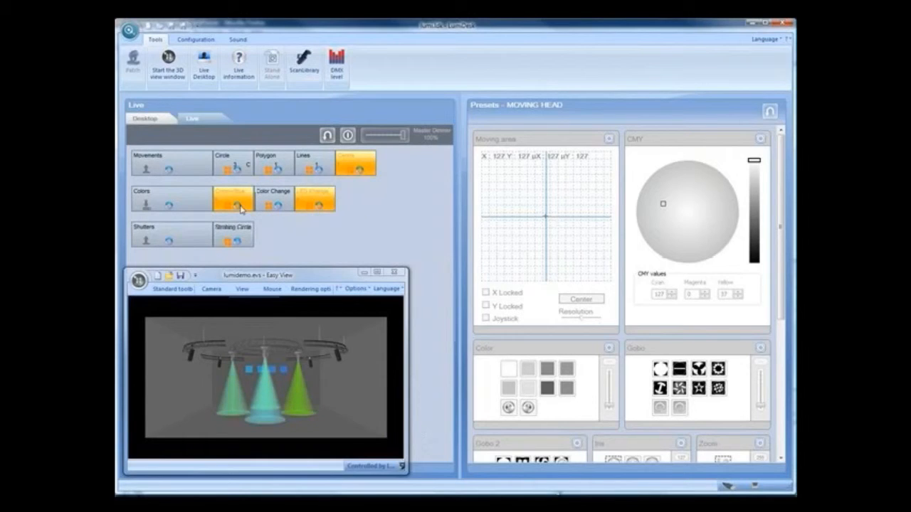
pyautogui.click(322, 205)
pyautogui.click(323, 206)
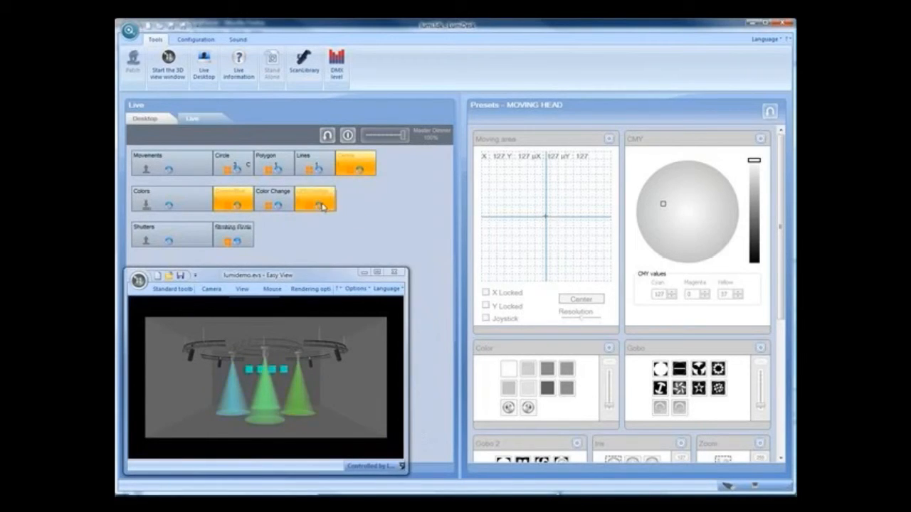
pyautogui.click(323, 206)
# Step: Set LED Change to Released mode and play it on its own
pyautogui.rightClick(323, 206)
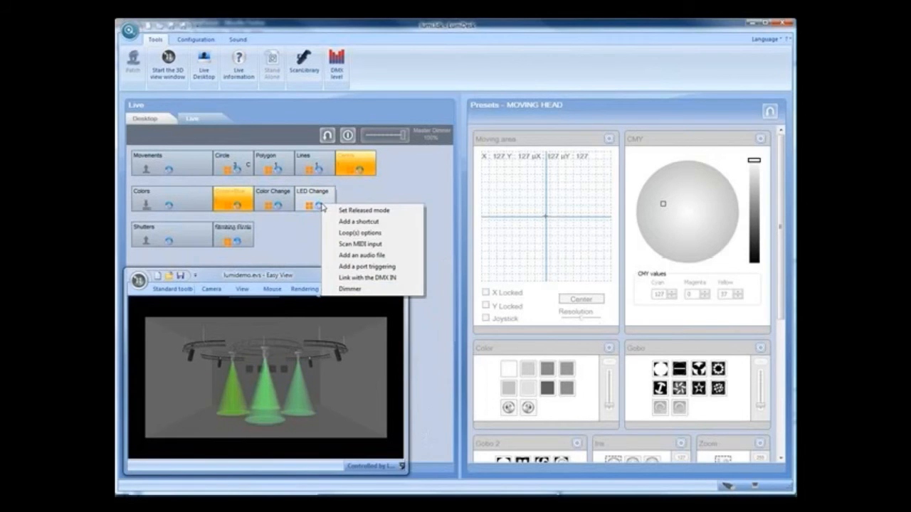
pyautogui.click(363, 211)
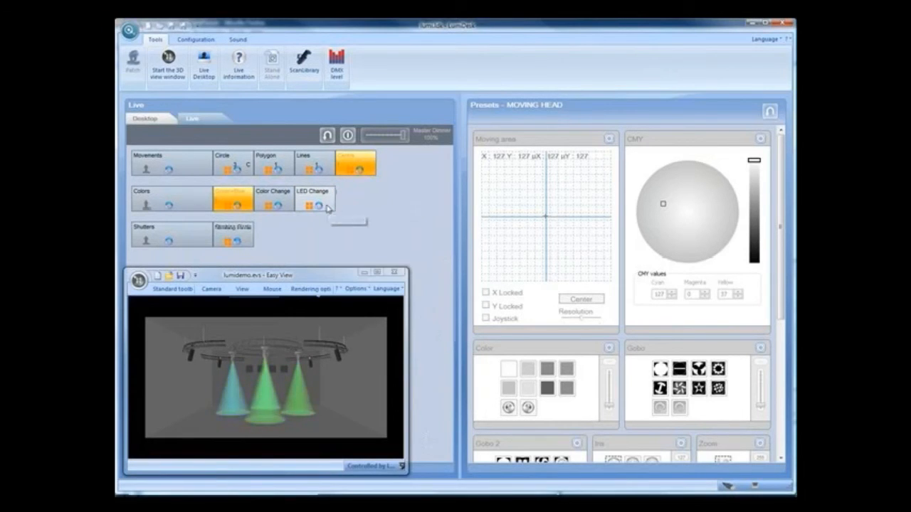
pyautogui.click(327, 207)
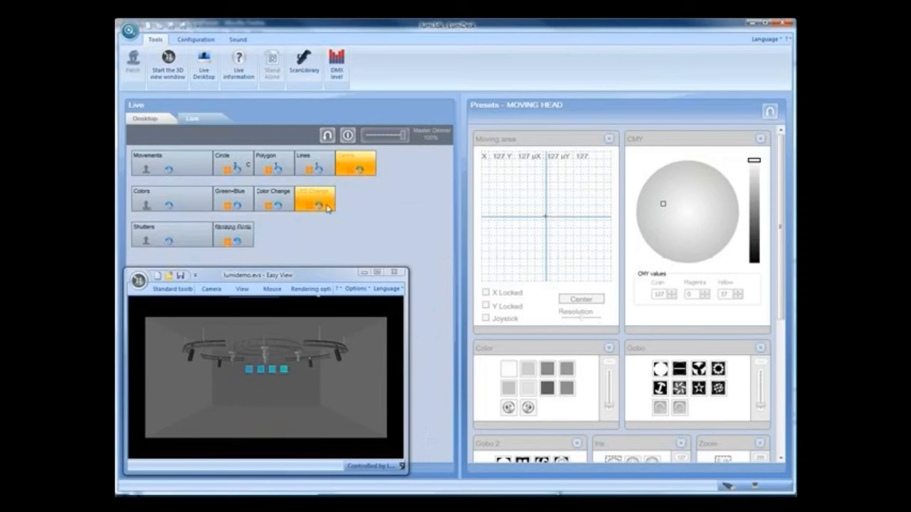